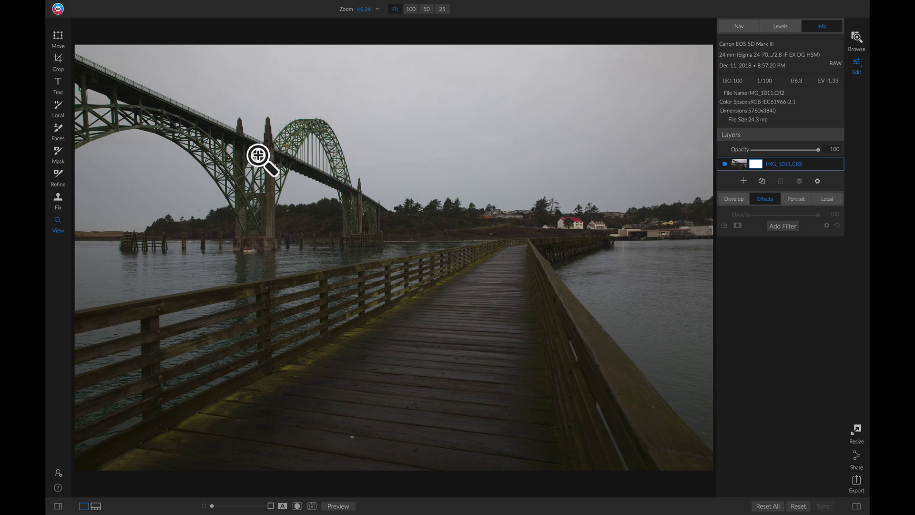
With the AI Quick Mask brush, paint Drop strokes over the sky, including under the bridge arch.
click(59, 155)
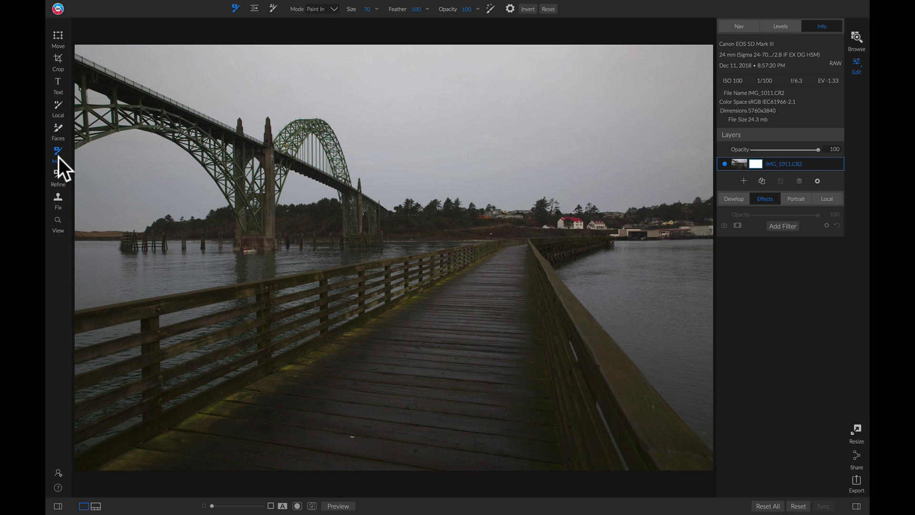
click(273, 10)
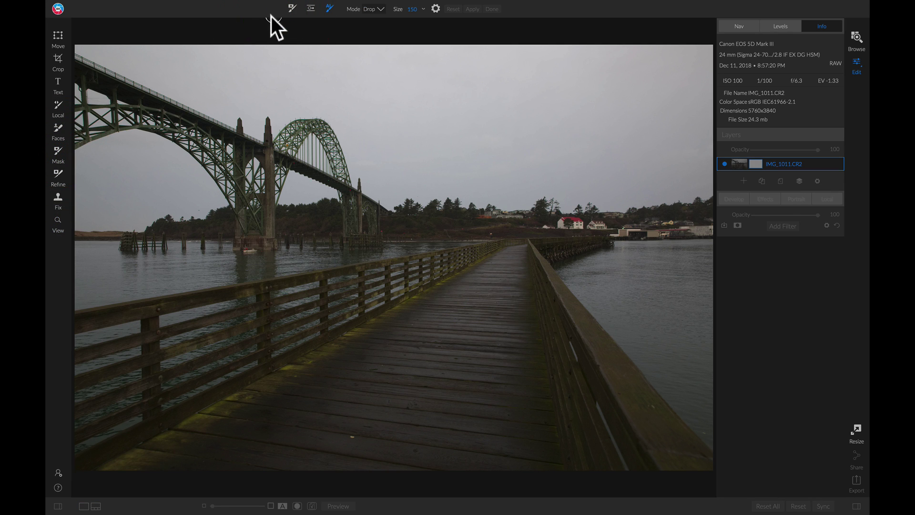
mouse_move(200, 64)
mouse_down()
mouse_move(361, 75)
mouse_move(423, 89)
mouse_move(433, 118)
mouse_move(419, 153)
mouse_move(500, 162)
mouse_move(622, 157)
mouse_move(617, 111)
mouse_move(543, 103)
mouse_move(559, 85)
mouse_move(650, 83)
mouse_move(714, 122)
mouse_move(690, 158)
mouse_move(629, 166)
mouse_move(571, 158)
mouse_move(465, 91)
mouse_move(410, 83)
mouse_move(380, 111)
mouse_move(371, 141)
mouse_move(363, 123)
mouse_move(277, 85)
mouse_move(186, 75)
mouse_up()
mouse_move(76, 196)
mouse_down()
mouse_move(152, 172)
mouse_move(182, 193)
mouse_up()
drag(293, 189, 306, 190)
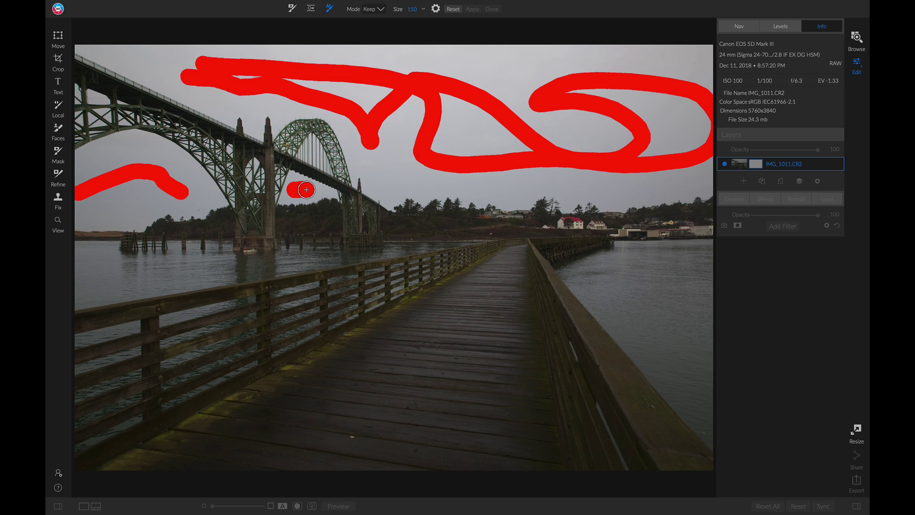
Paint Keep strokes over the water and two spots on the bridge.
mouse_move(285, 231)
mouse_down()
mouse_move(575, 237)
mouse_move(646, 249)
mouse_move(655, 281)
mouse_move(416, 429)
mouse_move(190, 430)
mouse_move(119, 417)
mouse_move(143, 347)
mouse_move(226, 303)
mouse_move(361, 340)
mouse_move(213, 268)
mouse_move(126, 248)
mouse_move(299, 227)
mouse_move(644, 232)
mouse_move(683, 384)
mouse_move(376, 350)
mouse_up()
click(244, 150)
click(270, 156)
key(alt)
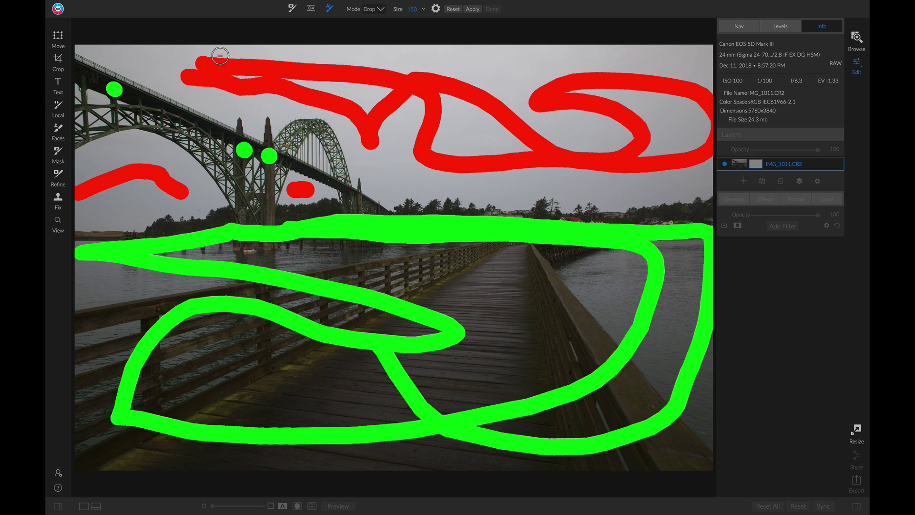
Apply the AI Quick Mask and confirm with Done so the grey sky becomes transparent.
click(473, 9)
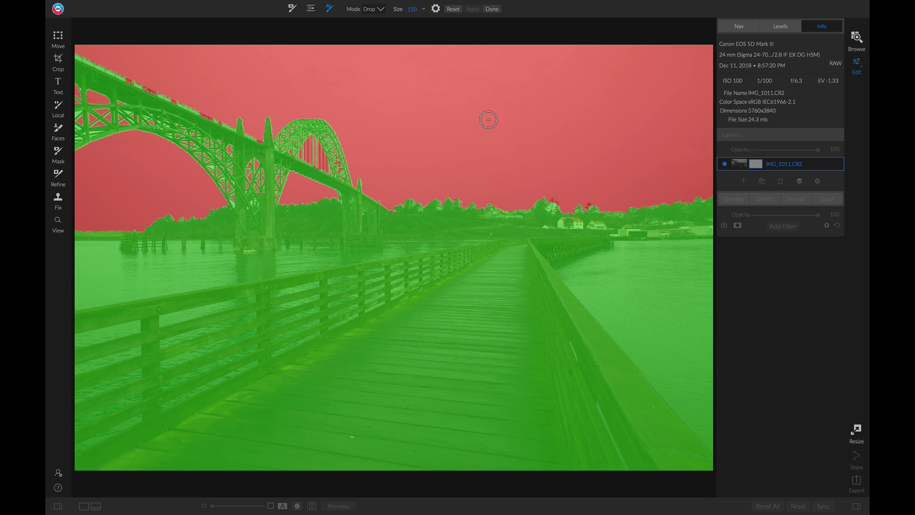
click(492, 8)
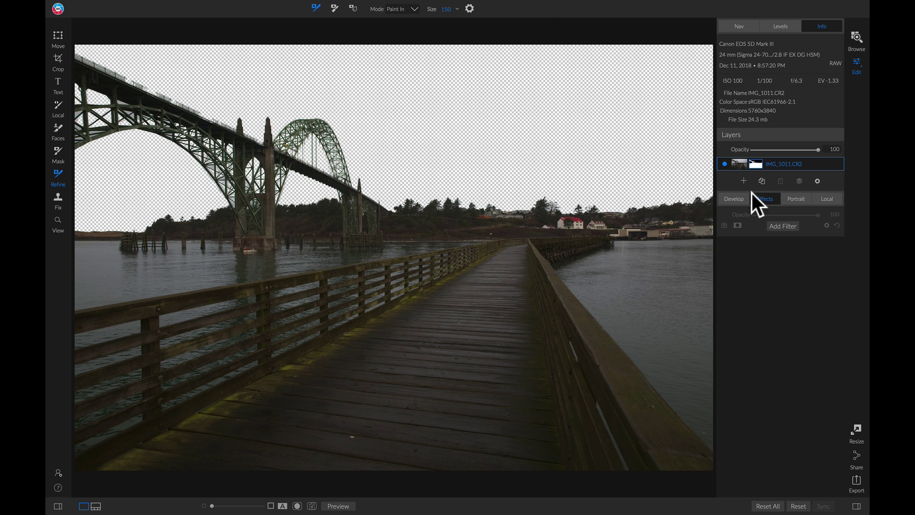
Add Skies47.jpg from Extras > Backgrounds > Skies as a new layer.
click(745, 180)
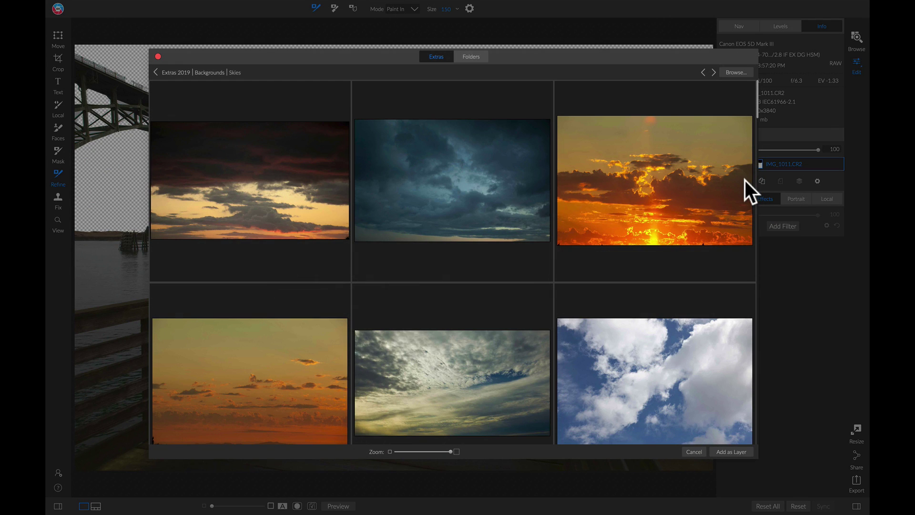
scroll(610, 202, down, 15)
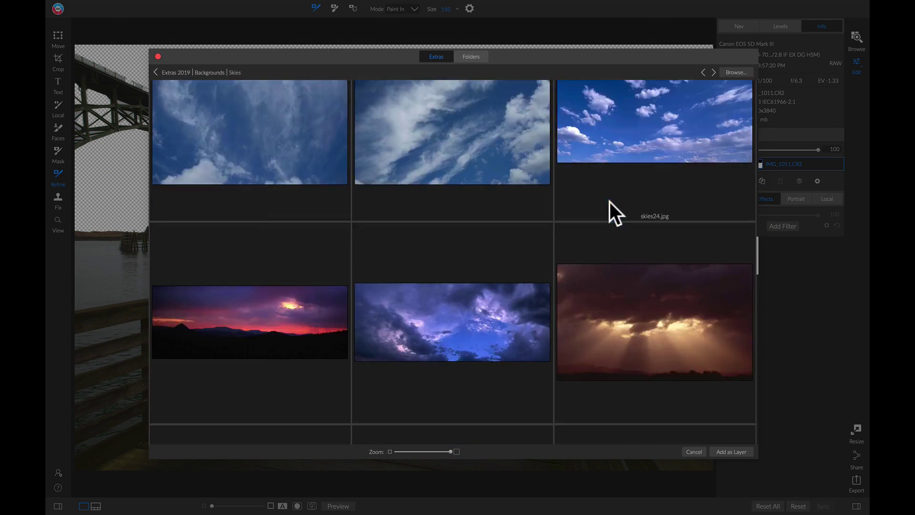
scroll(610, 201, down, 3)
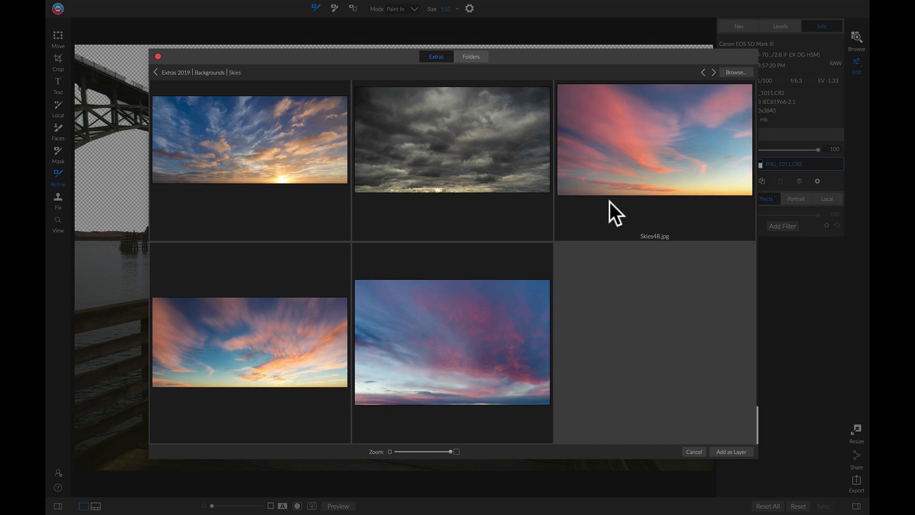
double_click(510, 165)
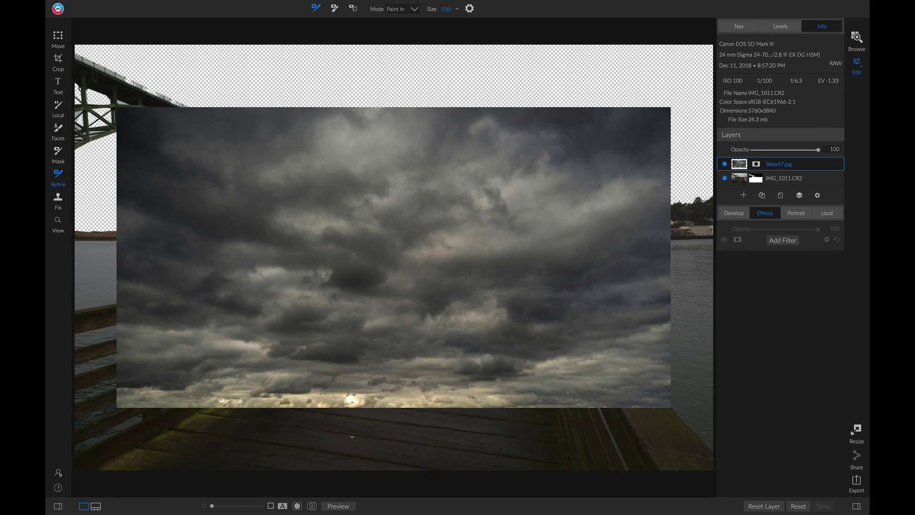
Move and enlarge the Skies47.jpg layer, then place it below IMG_1011.CR2 in Layers.
key(v)
drag(327, 251, 231, 70)
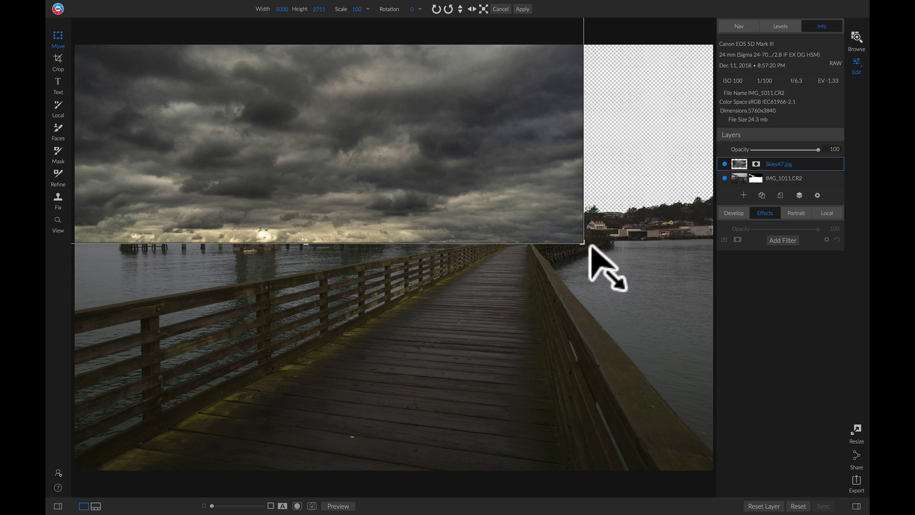
drag(590, 246, 620, 151)
drag(789, 168, 778, 181)
key(z)
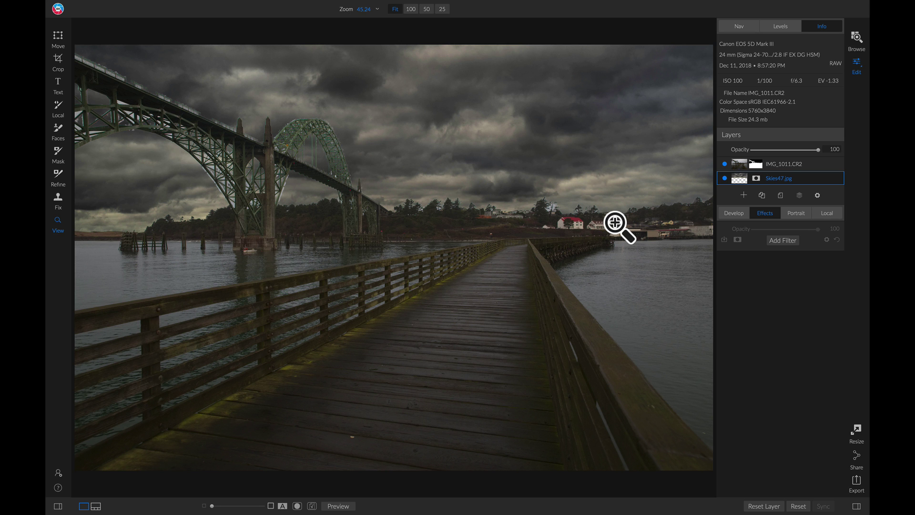
Zoom to 100% on the shoreline houses and set the Refine Brush to Paint Out.
drag(653, 231, 568, 201)
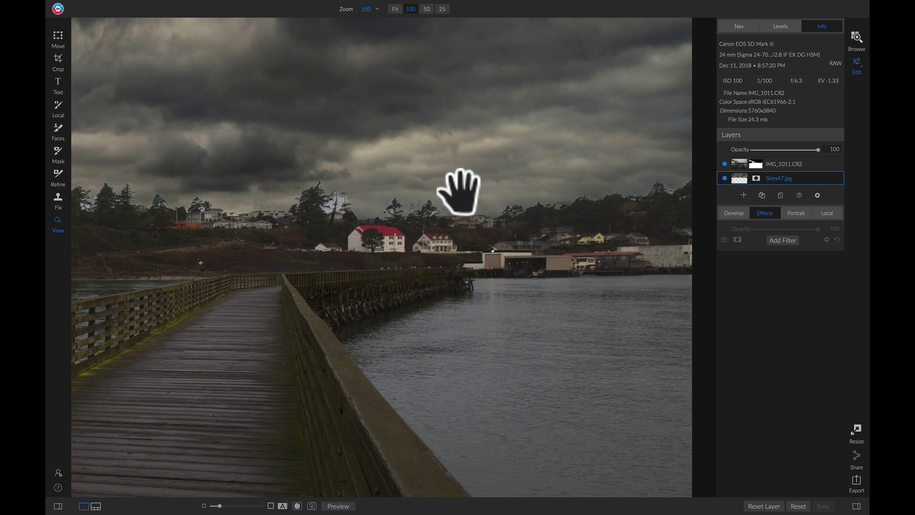
click(56, 176)
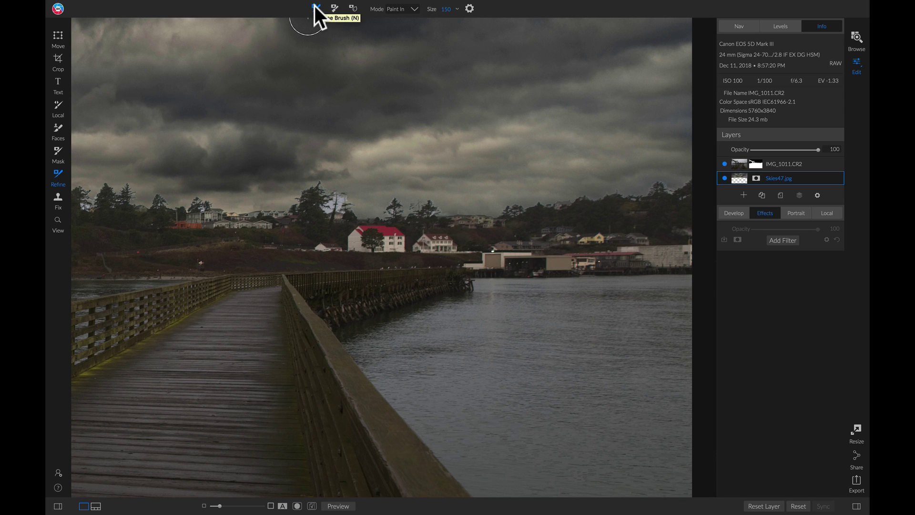
click(405, 10)
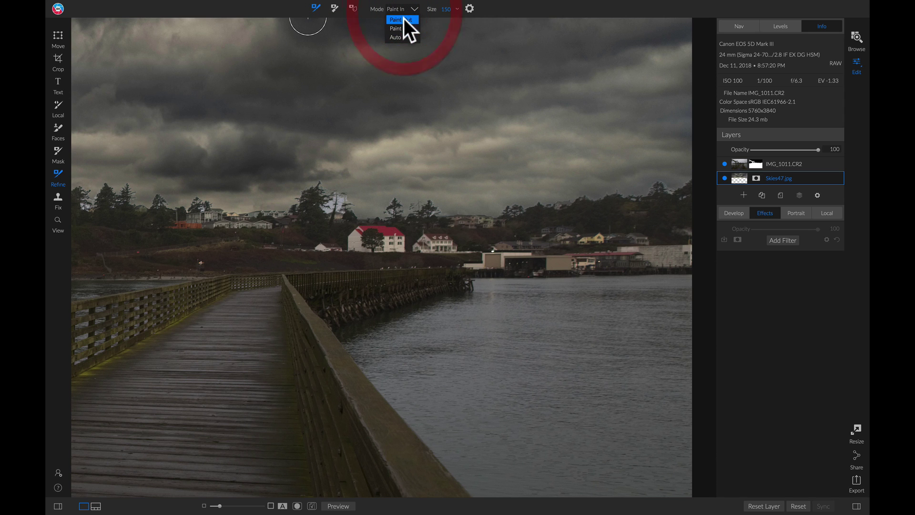
click(402, 20)
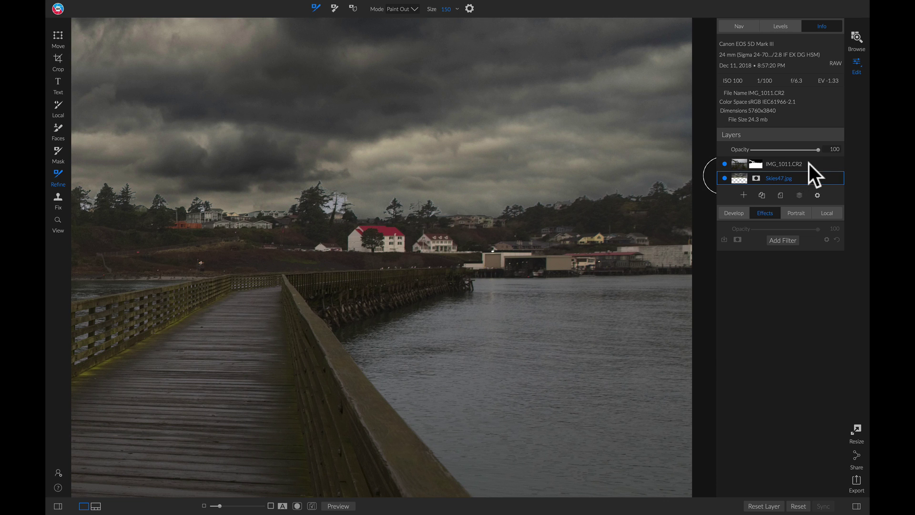
On the IMG_1011.CR2 layer, paint out leftover sky along the right edge and treeline.
click(783, 164)
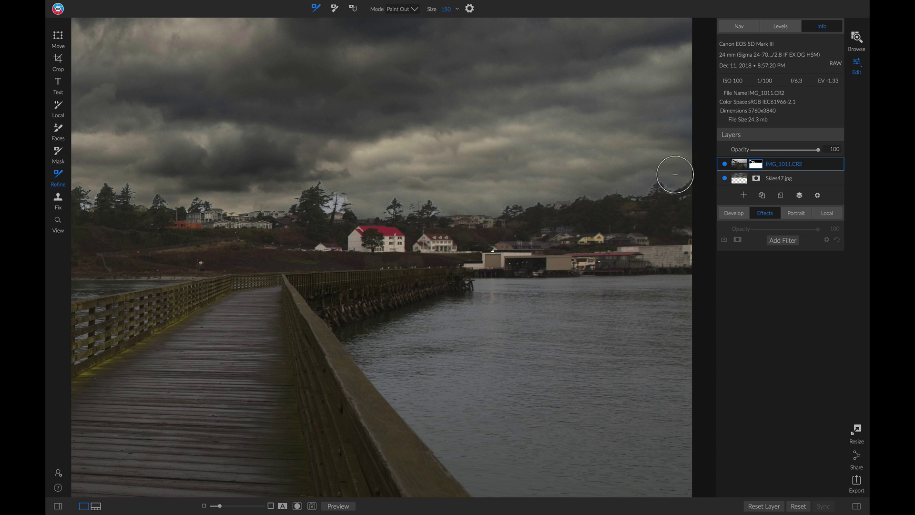
mouse_move(645, 190)
mouse_down()
mouse_move(700, 180)
mouse_move(493, 204)
mouse_move(368, 206)
mouse_move(351, 189)
mouse_move(324, 188)
mouse_move(330, 199)
mouse_move(74, 188)
mouse_move(98, 196)
mouse_move(89, 202)
mouse_move(345, 201)
mouse_up()
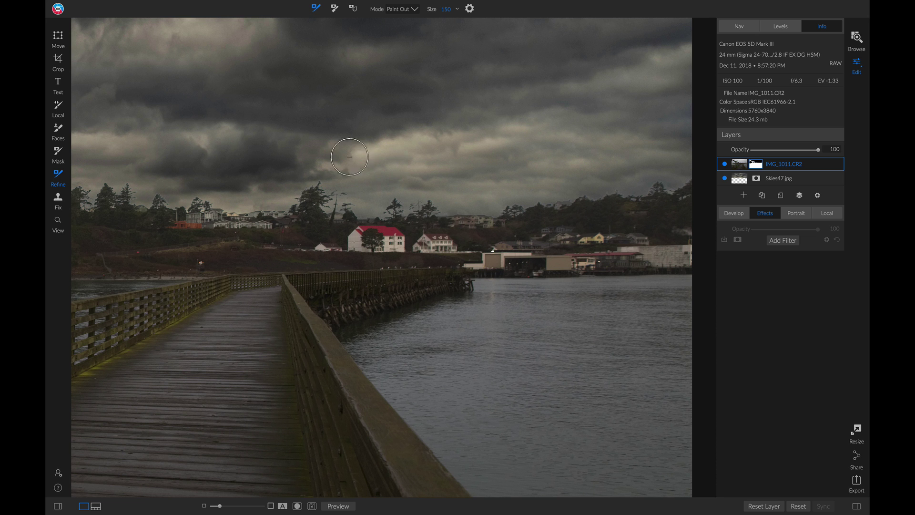
mouse_move(214, 164)
mouse_down()
mouse_move(505, 186)
mouse_move(496, 185)
mouse_up()
drag(394, 170, 415, 178)
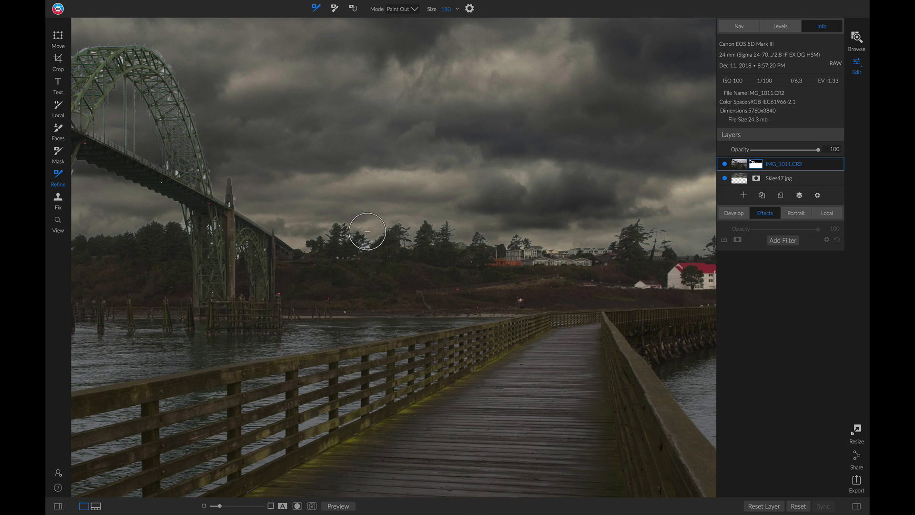
mouse_move(362, 241)
mouse_down()
mouse_move(334, 246)
mouse_move(334, 231)
mouse_move(312, 239)
mouse_move(400, 227)
mouse_move(425, 237)
mouse_move(470, 235)
mouse_move(297, 241)
mouse_move(245, 186)
mouse_move(236, 230)
mouse_move(261, 246)
mouse_move(200, 235)
mouse_up()
Brush the bridge arch steelwork back in with the Refine Brush in Paint In mode.
scroll(338, 292, up, 3)
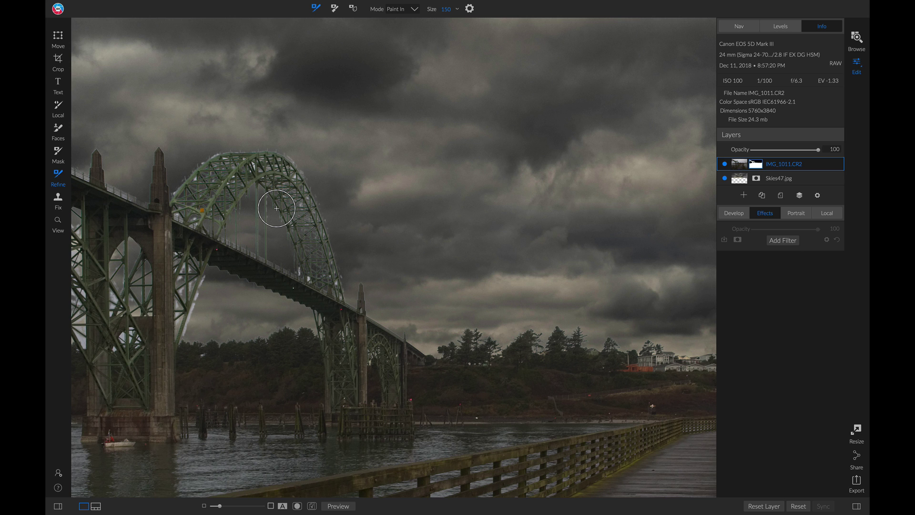
mouse_move(277, 209)
mouse_down()
mouse_move(271, 254)
mouse_move(242, 235)
mouse_move(245, 211)
mouse_move(275, 208)
mouse_move(299, 276)
mouse_move(269, 223)
mouse_move(328, 285)
mouse_move(297, 189)
mouse_move(275, 178)
mouse_move(284, 170)
mouse_move(247, 166)
mouse_move(205, 181)
mouse_move(221, 167)
mouse_move(185, 190)
mouse_move(176, 208)
mouse_move(221, 223)
mouse_move(243, 192)
mouse_move(234, 188)
mouse_move(206, 209)
mouse_move(248, 228)
mouse_move(236, 196)
mouse_move(252, 172)
mouse_move(226, 165)
mouse_move(289, 176)
mouse_move(303, 193)
mouse_up()
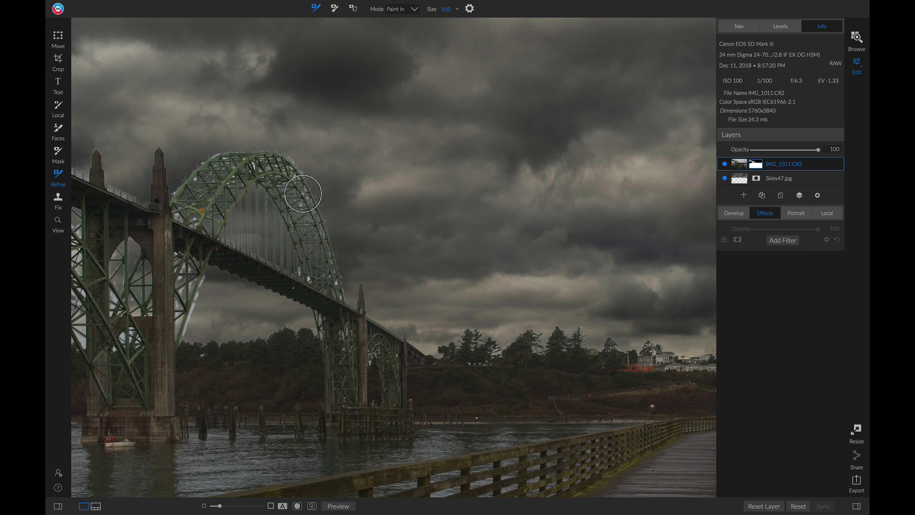
mouse_move(329, 286)
mouse_down()
mouse_move(278, 162)
mouse_move(205, 169)
mouse_move(166, 203)
mouse_move(219, 223)
mouse_move(196, 238)
mouse_move(186, 282)
mouse_move(198, 257)
mouse_move(325, 305)
mouse_move(306, 259)
mouse_move(246, 232)
mouse_move(231, 204)
mouse_move(267, 213)
mouse_move(283, 232)
mouse_move(267, 181)
mouse_move(226, 182)
mouse_move(203, 198)
mouse_move(236, 189)
mouse_move(313, 193)
mouse_move(329, 226)
mouse_move(241, 235)
mouse_move(230, 253)
mouse_move(253, 258)
mouse_move(177, 227)
mouse_up()
Brush a refine stroke from the left pier along the top of the arch.
mouse_move(176, 227)
mouse_down()
mouse_move(201, 238)
mouse_move(181, 214)
mouse_move(202, 175)
mouse_move(179, 196)
mouse_move(242, 155)
mouse_move(297, 174)
mouse_move(310, 191)
mouse_move(261, 169)
mouse_move(293, 193)
mouse_move(299, 228)
mouse_move(332, 276)
mouse_move(332, 289)
mouse_move(306, 270)
mouse_move(325, 307)
mouse_move(220, 246)
mouse_move(218, 229)
mouse_move(262, 200)
mouse_move(253, 220)
mouse_move(265, 248)
mouse_move(295, 258)
mouse_move(269, 196)
mouse_move(240, 190)
mouse_move(206, 210)
mouse_move(235, 182)
mouse_move(185, 212)
mouse_move(186, 335)
mouse_move(198, 246)
mouse_move(179, 278)
mouse_move(164, 153)
mouse_move(155, 207)
mouse_move(104, 177)
mouse_move(100, 155)
mouse_move(119, 178)
mouse_move(176, 200)
mouse_move(351, 307)
mouse_move(366, 332)
mouse_move(362, 356)
mouse_up()
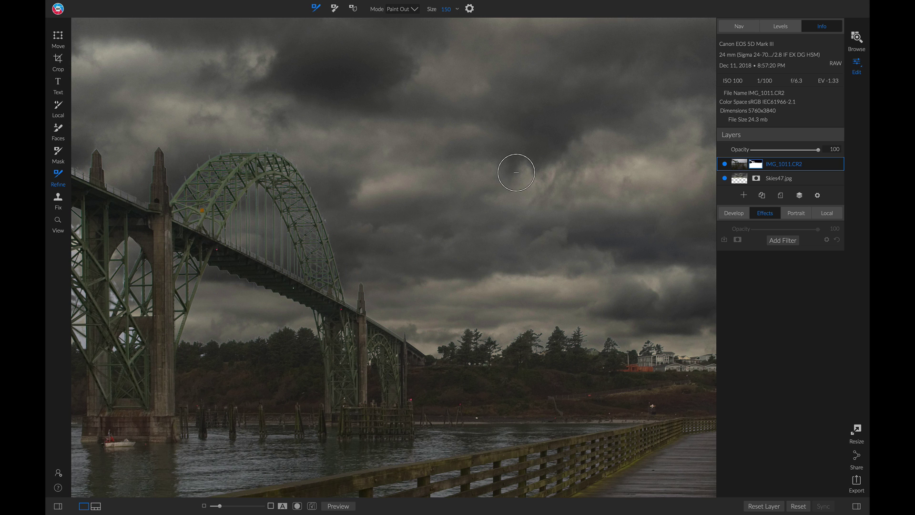
Paint out sky showing through the bridge truss and refine the mask along the deck.
key(space)
drag(241, 210, 435, 215)
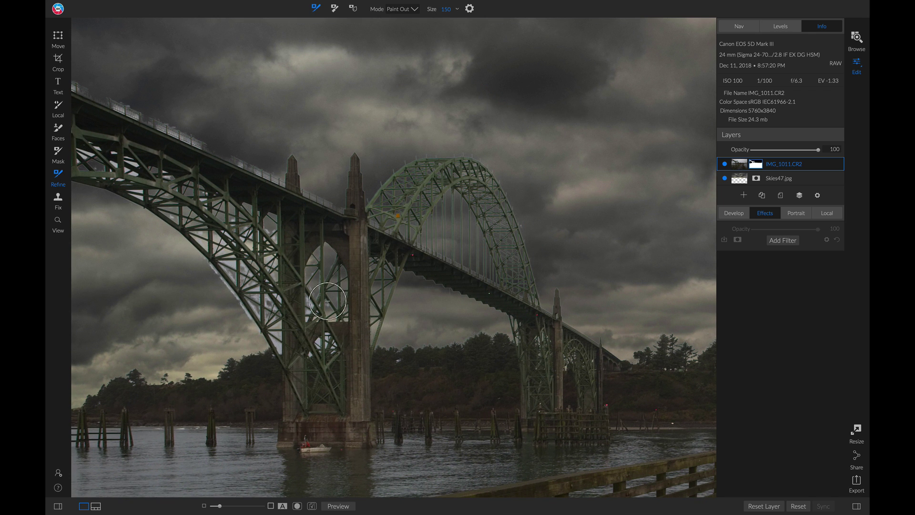
mouse_move(324, 305)
mouse_down()
mouse_move(314, 265)
mouse_move(314, 286)
mouse_move(200, 233)
mouse_move(292, 167)
mouse_move(200, 200)
mouse_move(174, 167)
mouse_up()
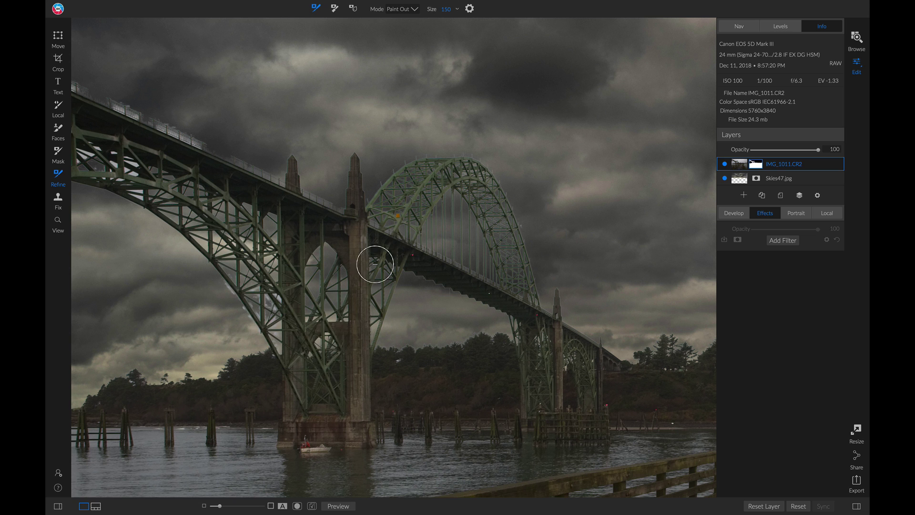
mouse_move(318, 348)
mouse_down()
mouse_move(229, 267)
mouse_move(204, 191)
mouse_move(355, 219)
mouse_up()
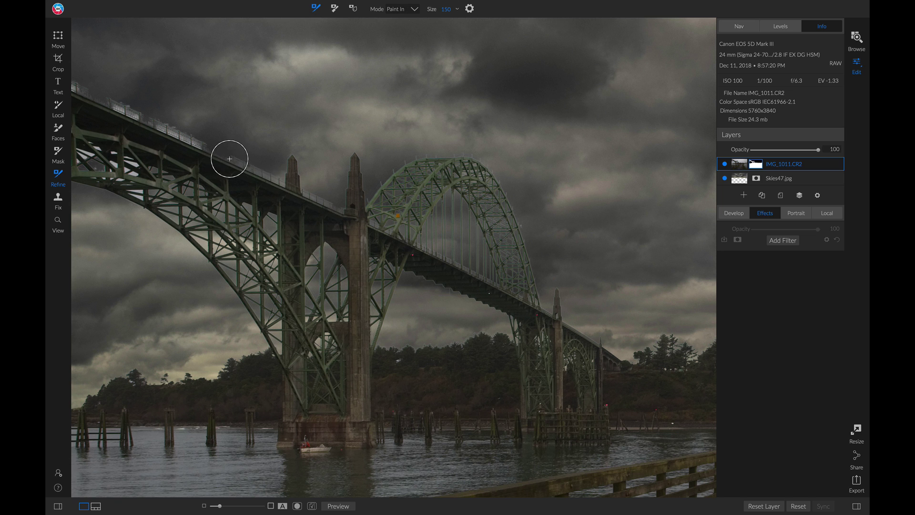
drag(229, 159, 326, 197)
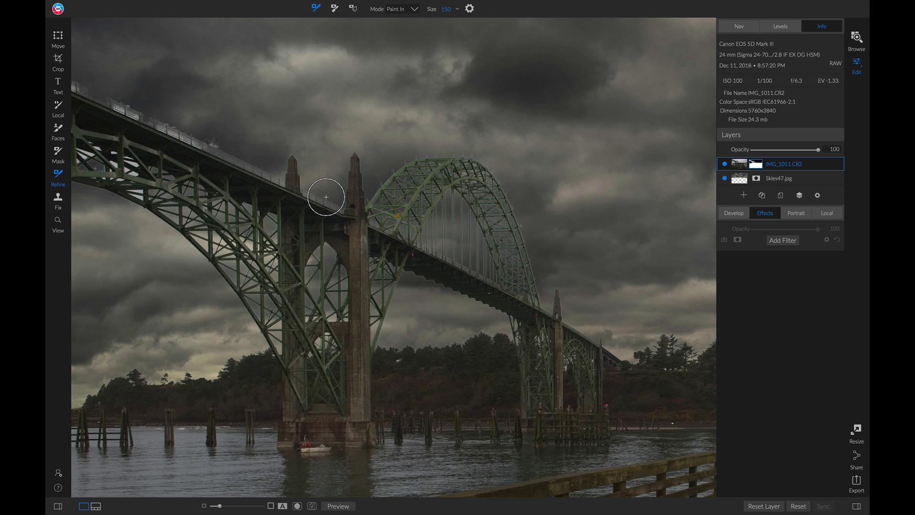
Refine the mask across the treeline, then bring the boardwalk and houses into view.
scroll(326, 196, down, 2)
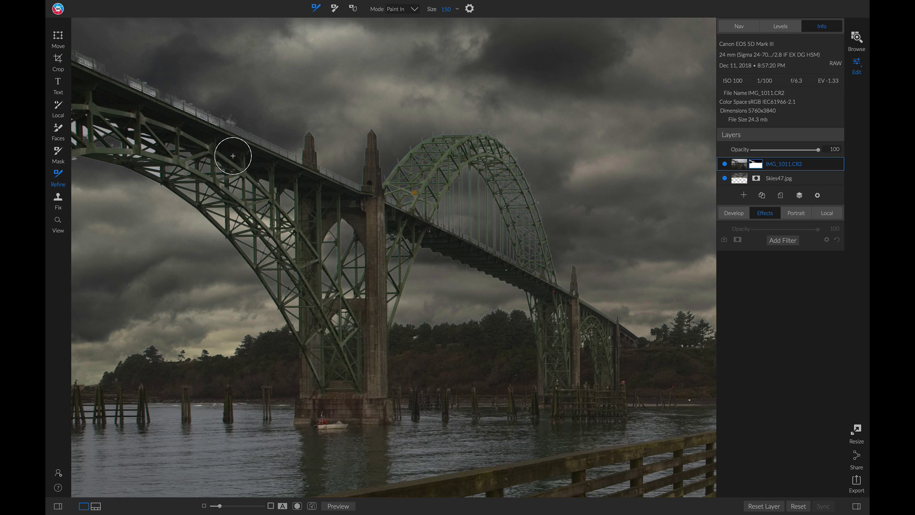
mouse_move(166, 370)
mouse_down()
mouse_move(219, 350)
mouse_move(156, 350)
mouse_move(279, 331)
mouse_up()
mouse_move(384, 322)
mouse_down()
mouse_move(429, 330)
mouse_move(527, 321)
mouse_up()
drag(613, 327, 394, 317)
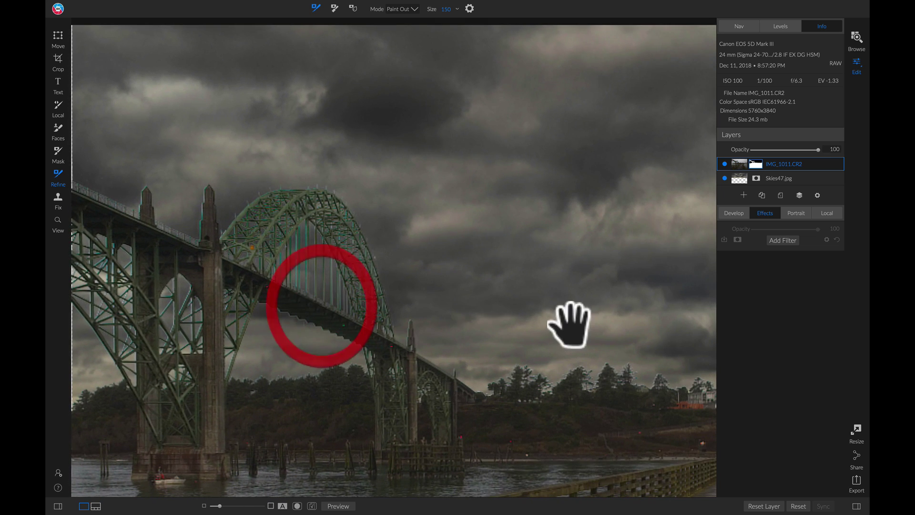
drag(572, 323, 347, 262)
drag(469, 257, 374, 229)
mouse_move(652, 321)
mouse_down()
mouse_move(570, 291)
mouse_move(419, 255)
mouse_up()
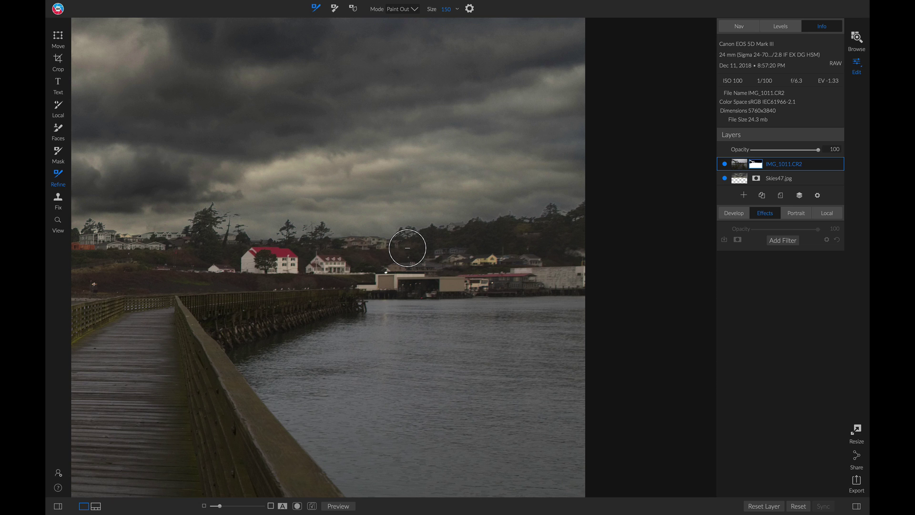
Switch the Refine brush to Remove and clean the sky near the right edge and bridge.
click(335, 7)
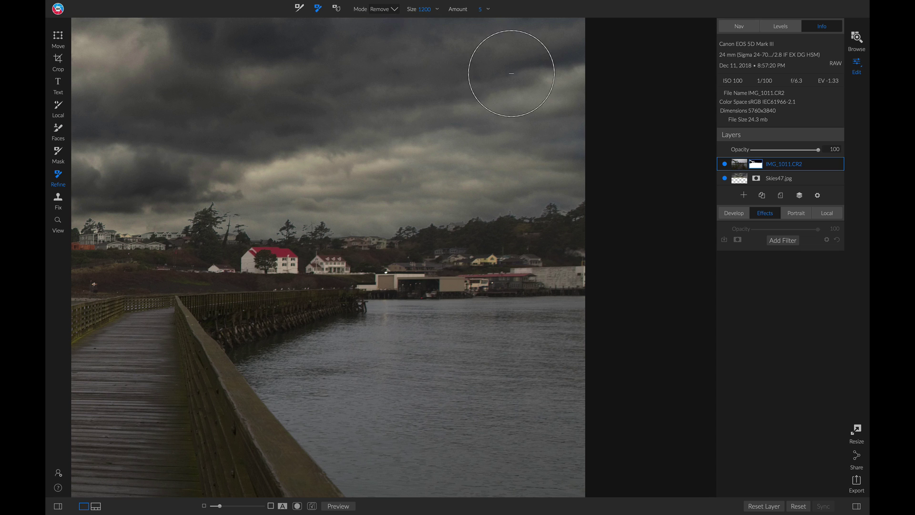
mouse_move(570, 191)
mouse_down()
mouse_move(570, 202)
mouse_move(383, 227)
mouse_move(197, 216)
mouse_move(267, 223)
mouse_up()
mouse_move(384, 224)
mouse_down()
mouse_move(674, 204)
mouse_move(388, 235)
mouse_move(211, 72)
mouse_up()
drag(265, 211, 415, 262)
mouse_move(153, 99)
mouse_down()
mouse_move(85, 72)
mouse_move(251, 144)
mouse_move(145, 261)
mouse_move(203, 267)
mouse_up()
Brush down along the bridge and its arch edge, then fit the photo to the window.
drag(245, 112, 371, 179)
drag(249, 253, 251, 248)
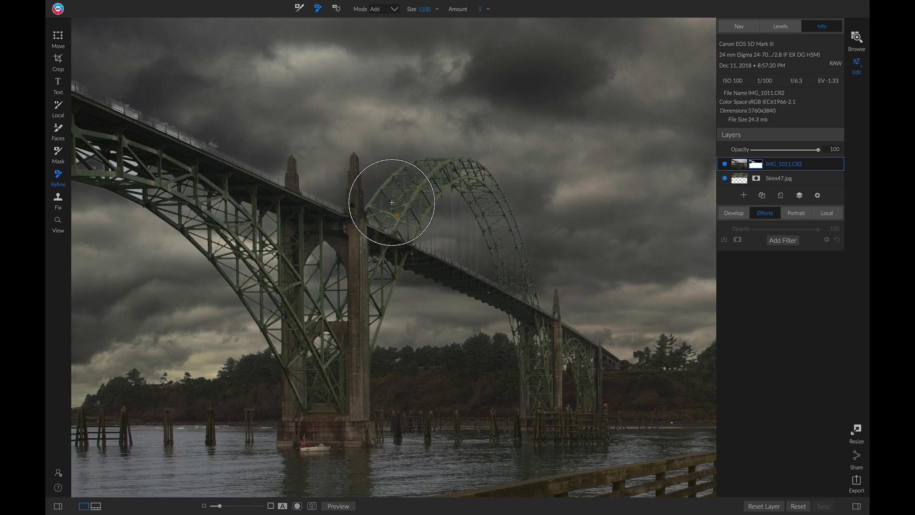
mouse_move(408, 195)
mouse_down()
mouse_move(488, 181)
mouse_move(504, 193)
mouse_move(509, 280)
mouse_move(475, 210)
mouse_move(422, 178)
mouse_up()
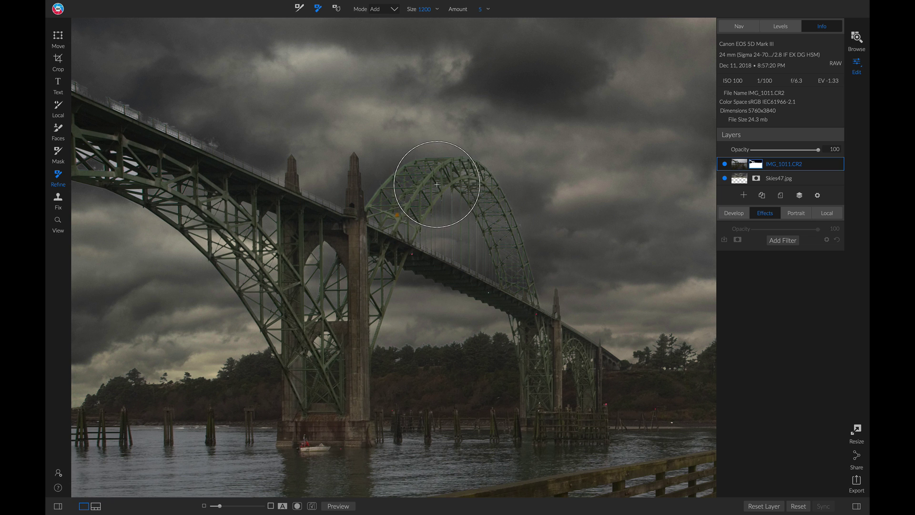
key(z)
key(ctrl+0)
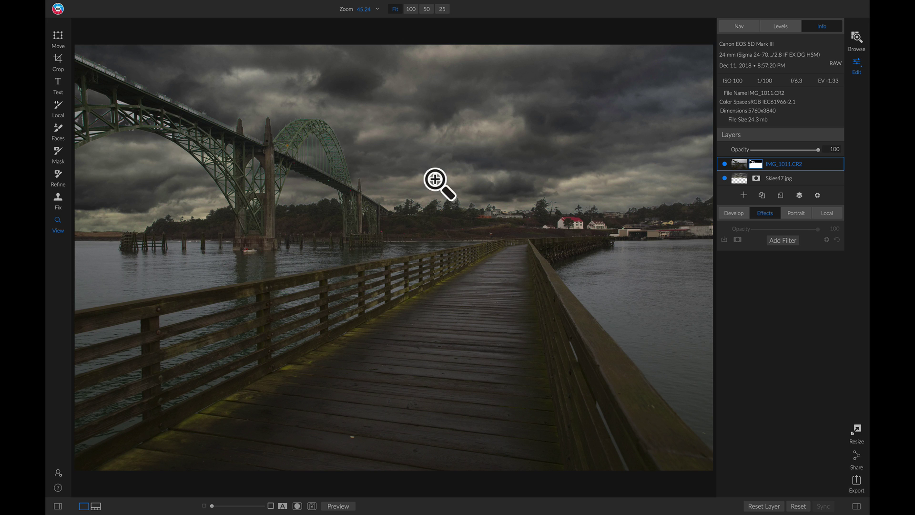
Crop the photo to 4592.83 × 3061.88 from the bottom-left, framing the boardwalk and bridge tighter.
click(58, 59)
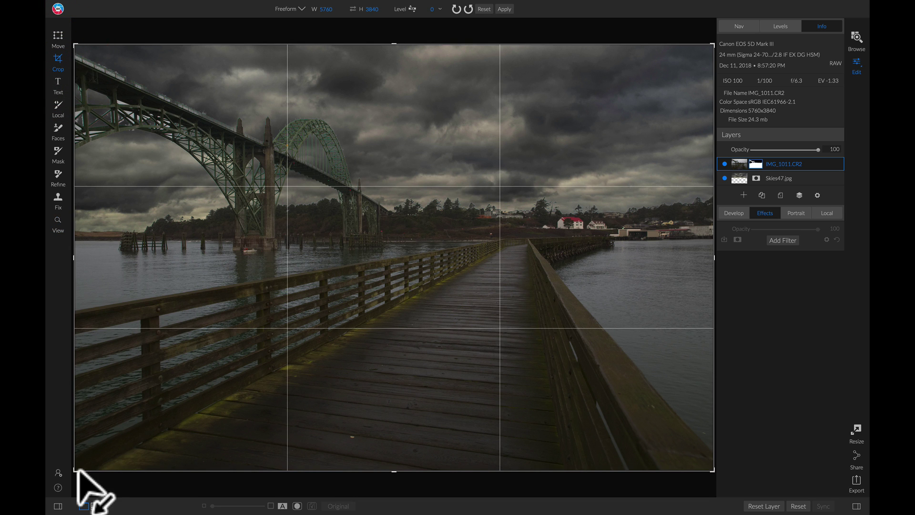
drag(78, 470, 139, 418)
drag(381, 362, 333, 295)
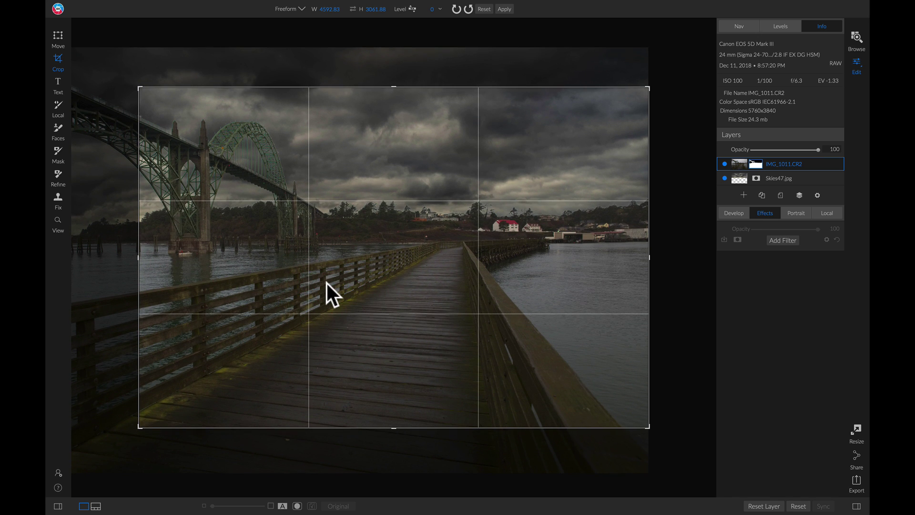
key(Return)
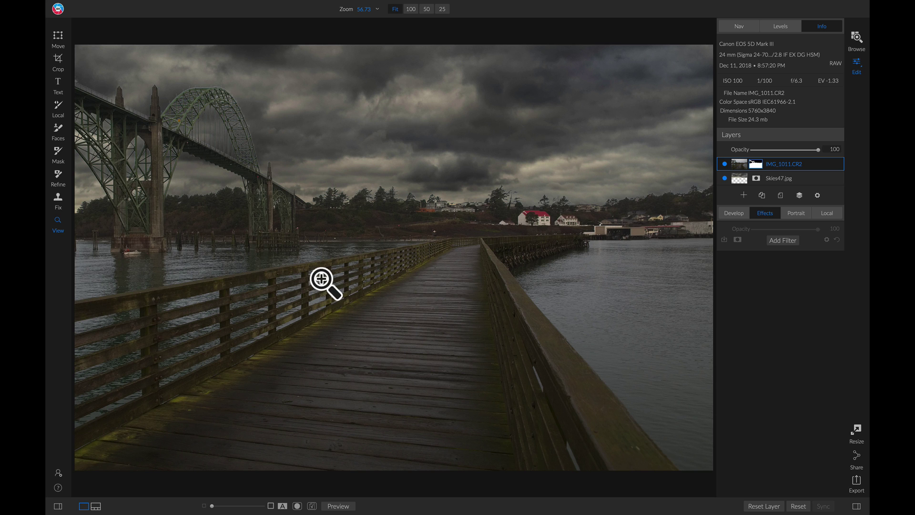
Lower the Skies47.jpg sky layer's Contrast to -100 in its Develop adjustments.
click(794, 179)
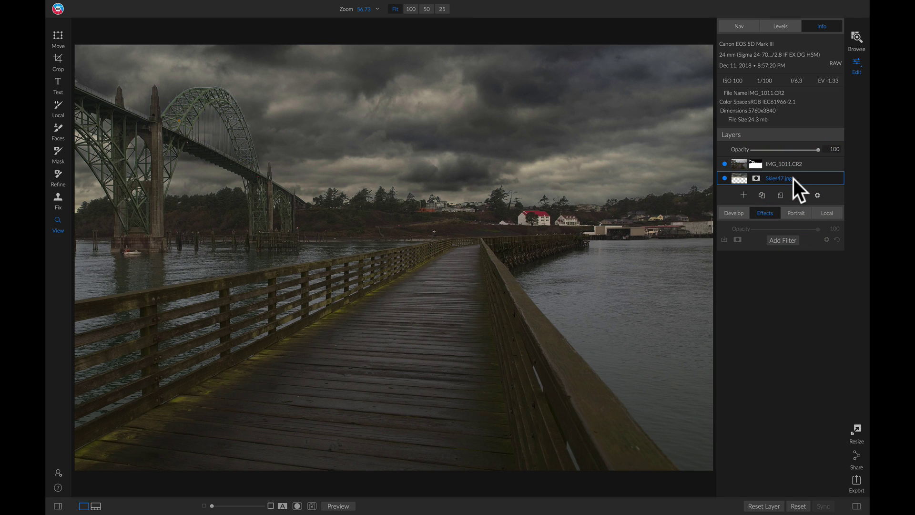
click(742, 211)
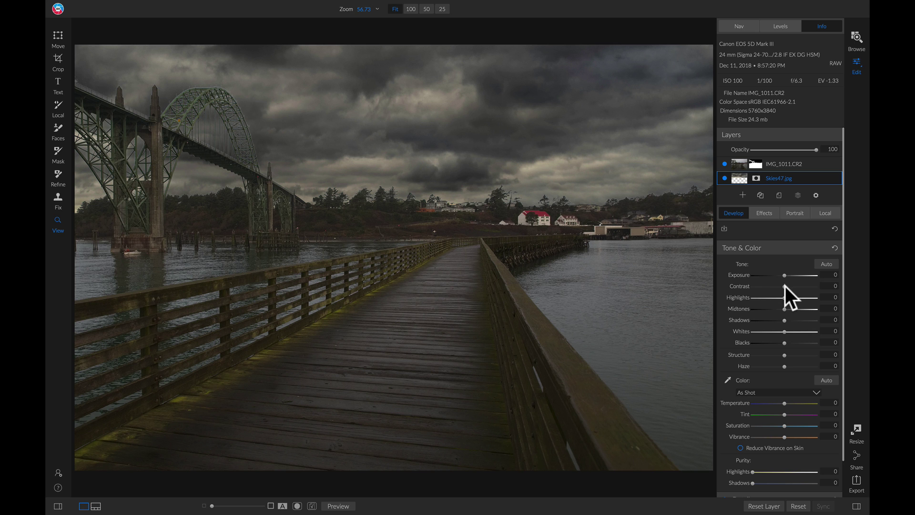
drag(784, 287, 760, 287)
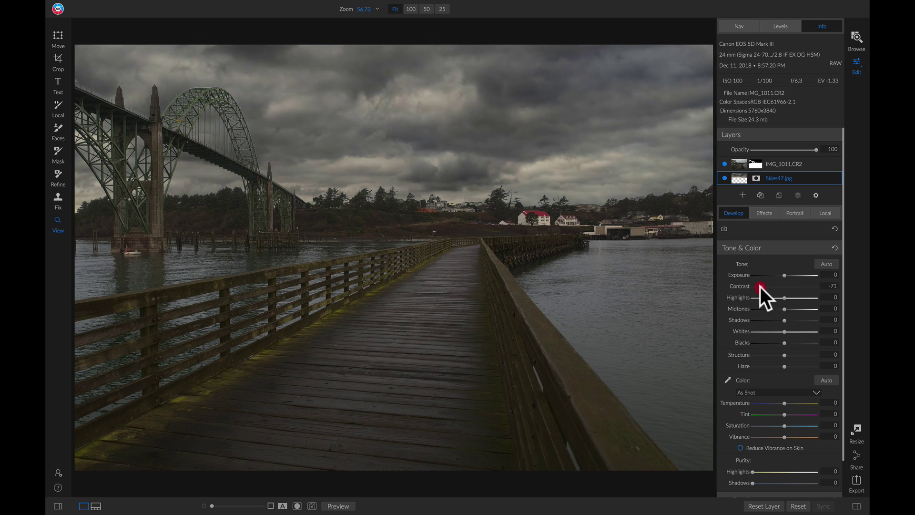
click(735, 288)
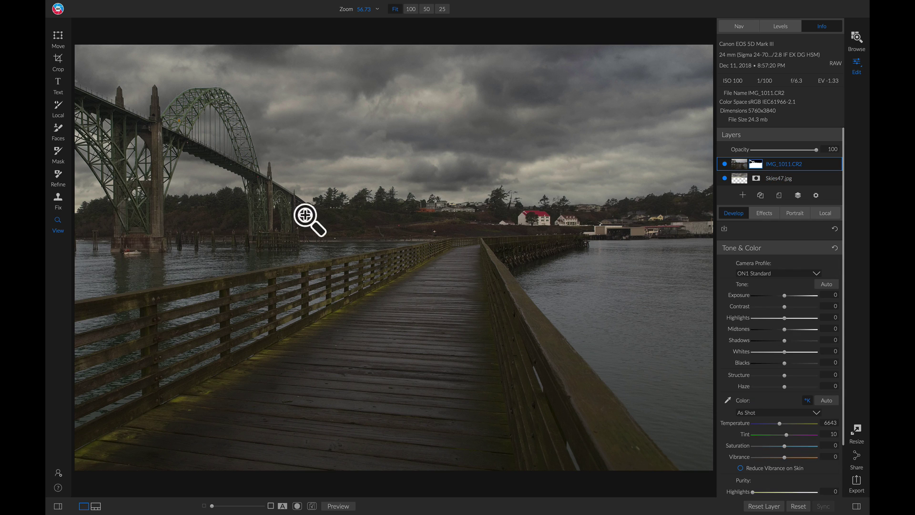
Create a New Stamped Layer from the IMG_1011.CR2 layer's context menu.
right_click(813, 165)
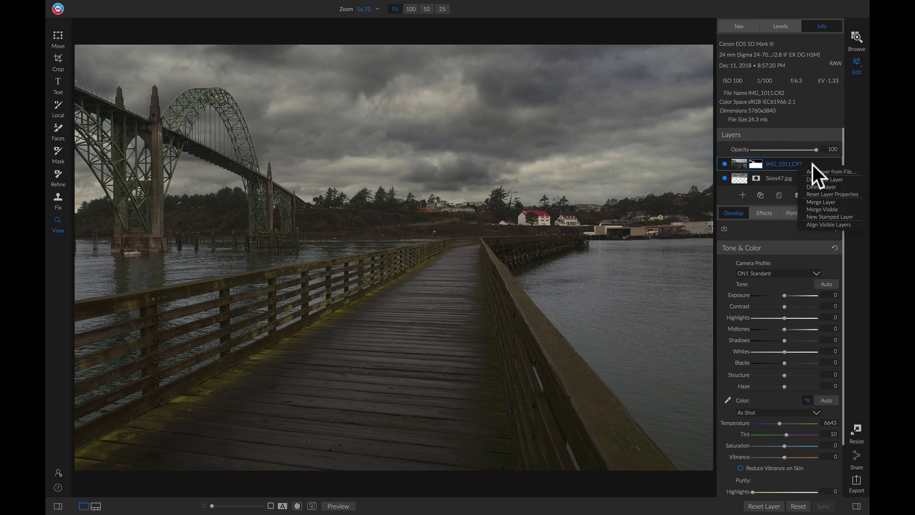
click(831, 217)
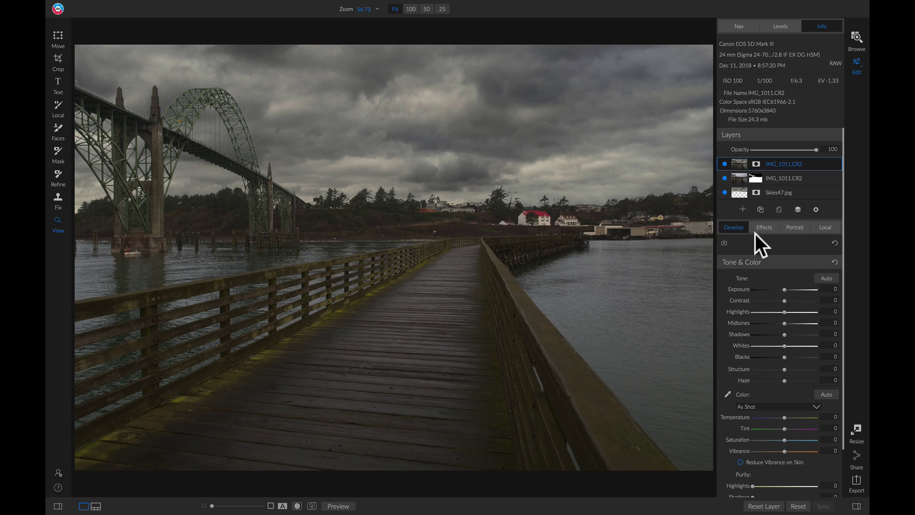
Add a LUTs filter to the stamped layer using the Black and White category's Pyro LUT.
click(769, 228)
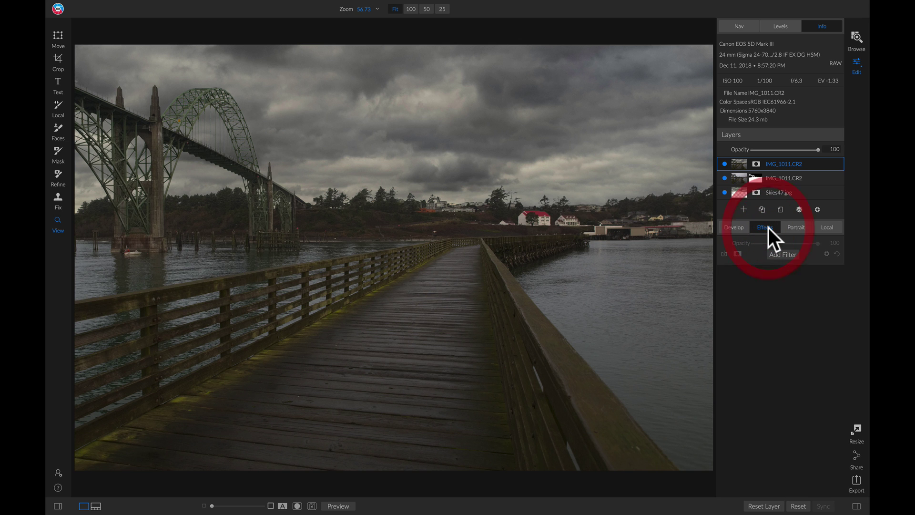
click(782, 254)
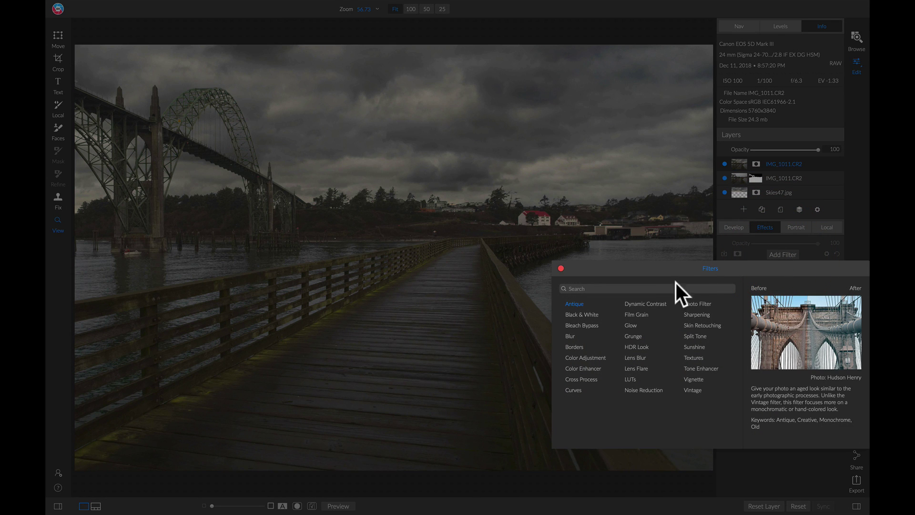
click(638, 377)
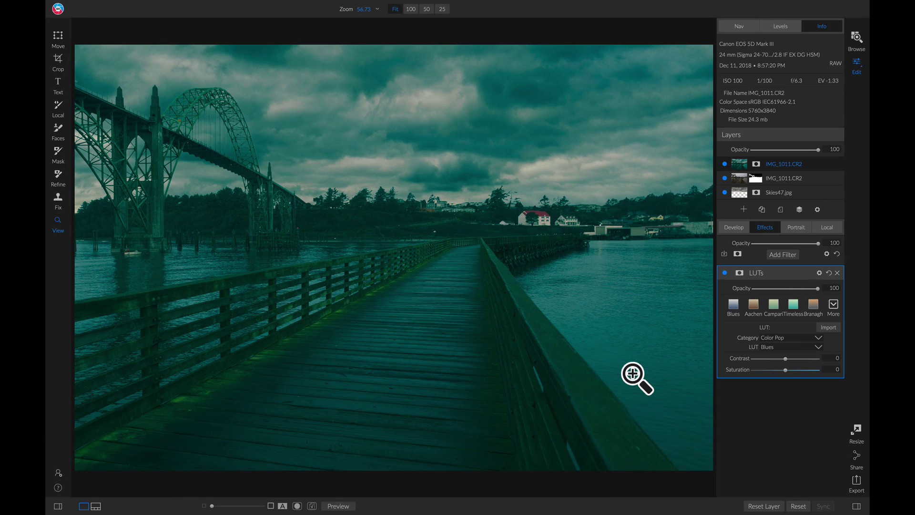
click(783, 336)
click(785, 347)
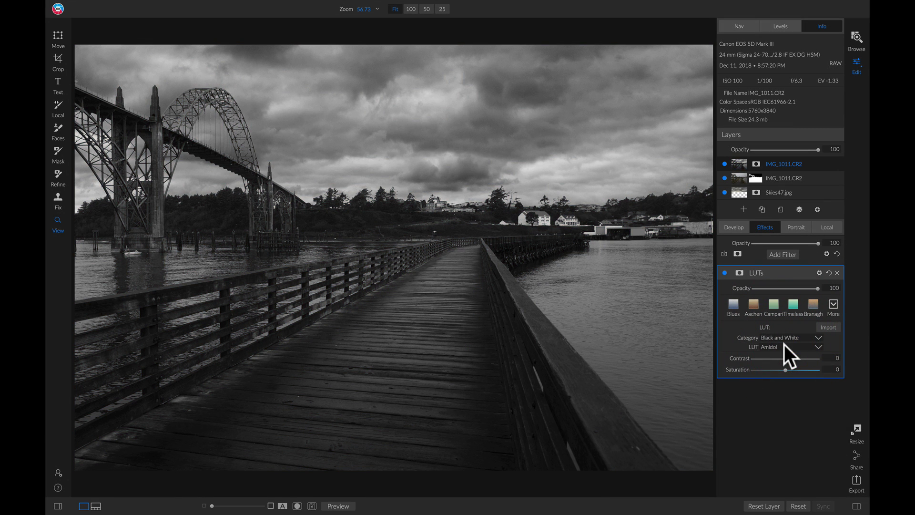
click(785, 344)
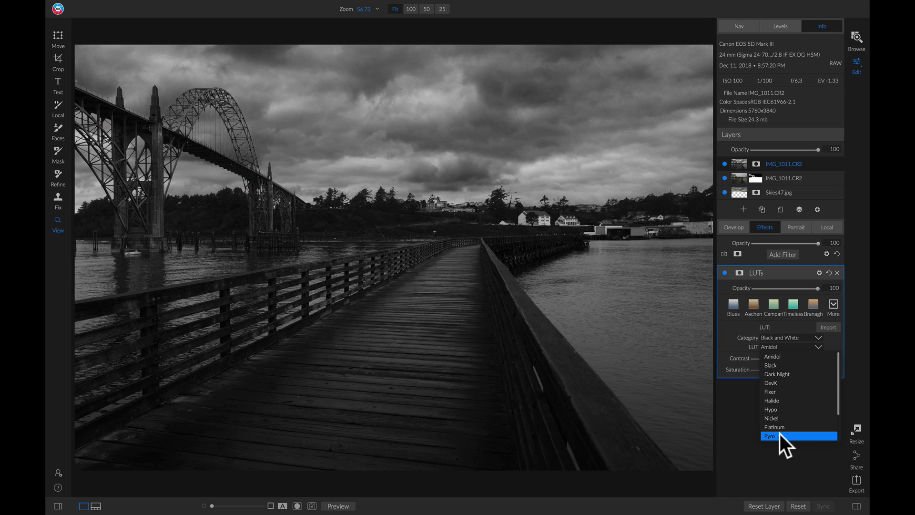
click(779, 435)
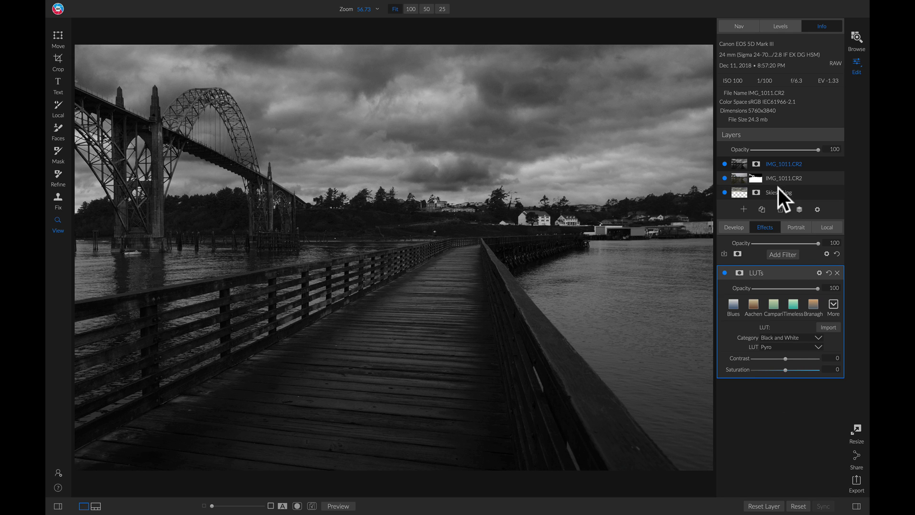
Reset the middle layer's properties to a white mask, then toggle the black-and-white layer to compare.
right_click(754, 176)
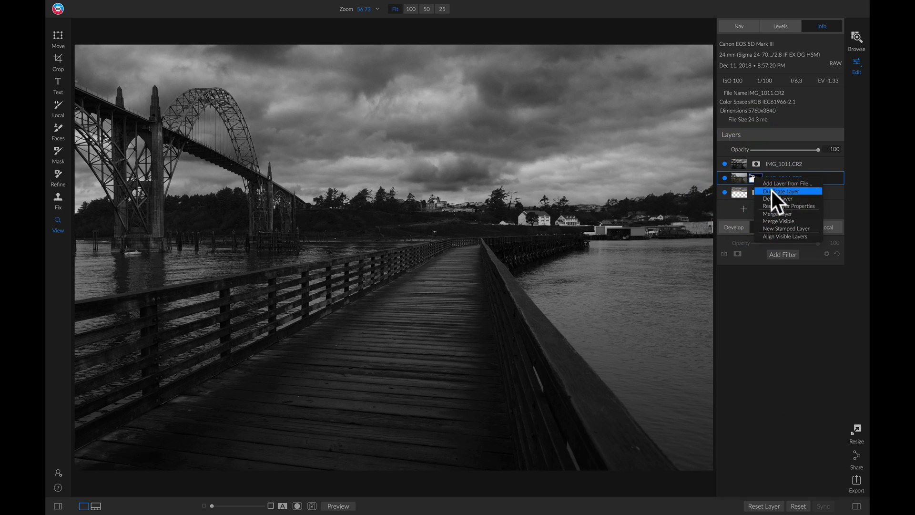
click(784, 204)
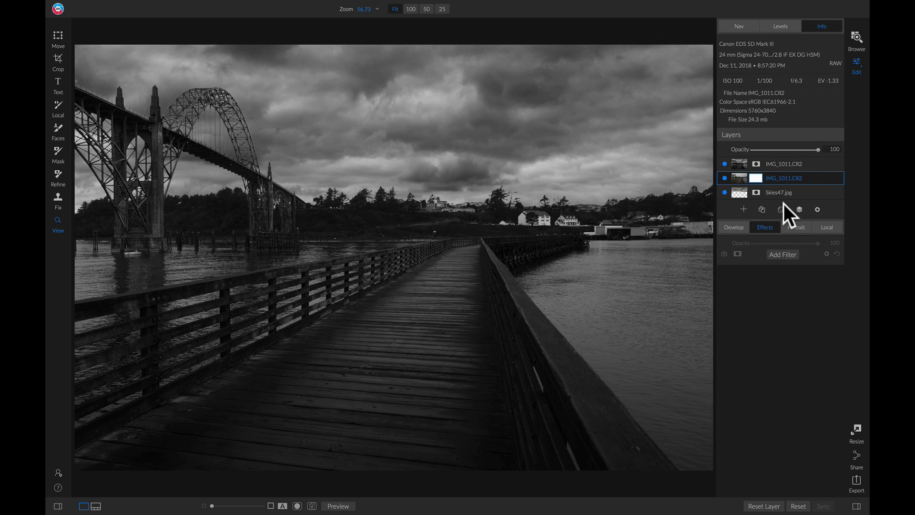
click(725, 164)
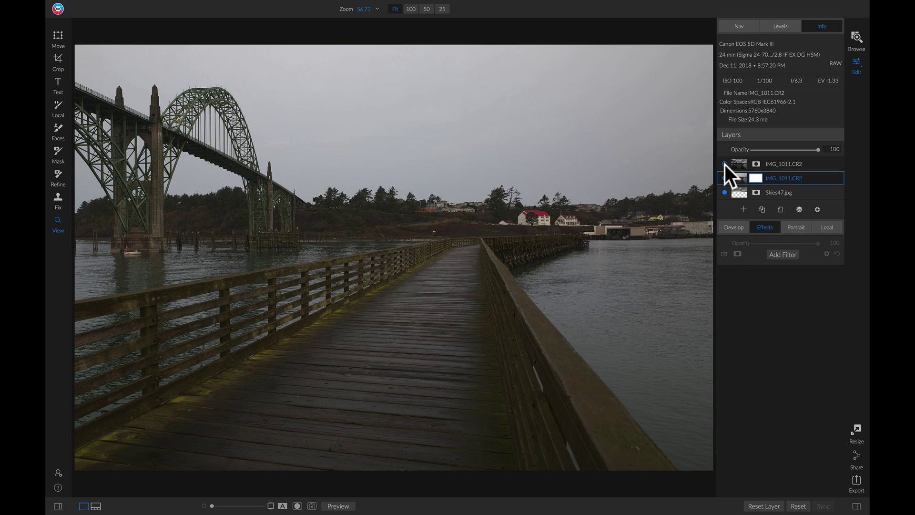
click(725, 165)
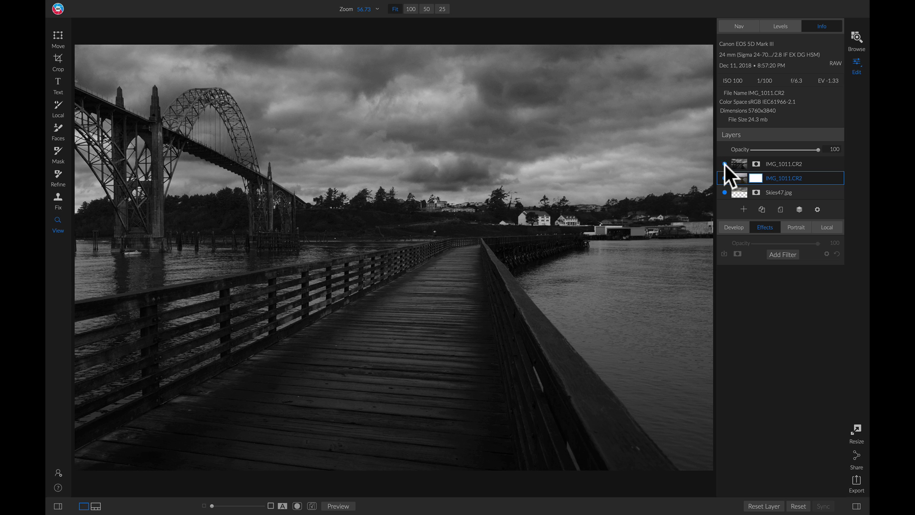
click(725, 165)
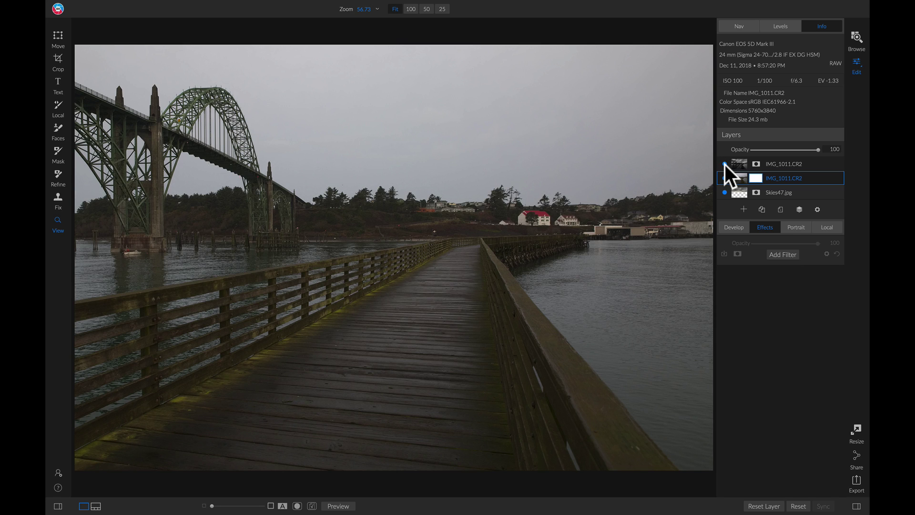
click(725, 165)
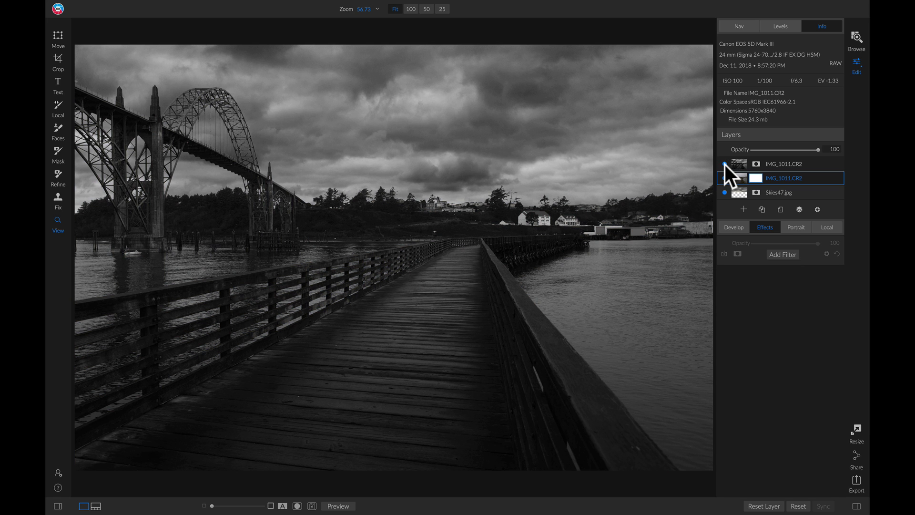